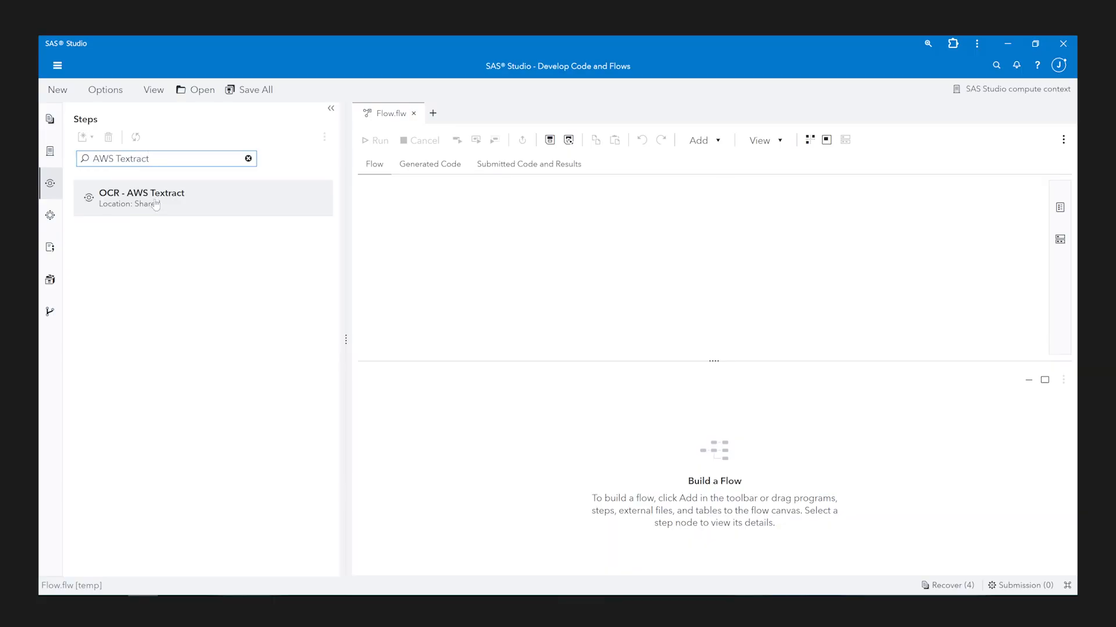
Step: Add the OCR - AWS Textract step to the flow and set it to extract Text at Paragraph level
drag(156, 204, 448, 249)
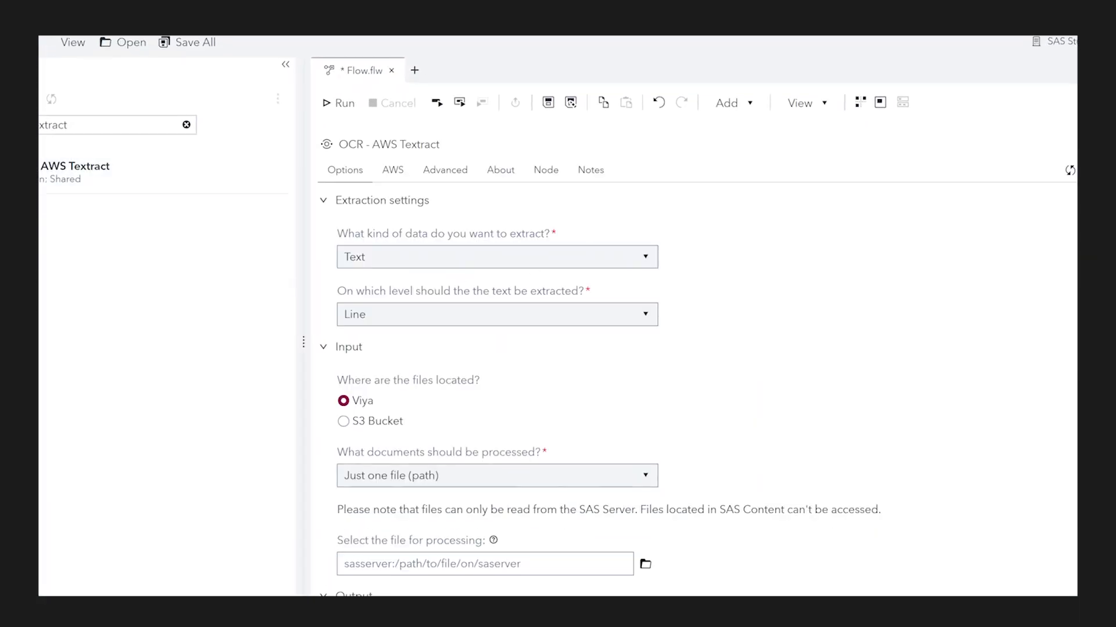
click(645, 257)
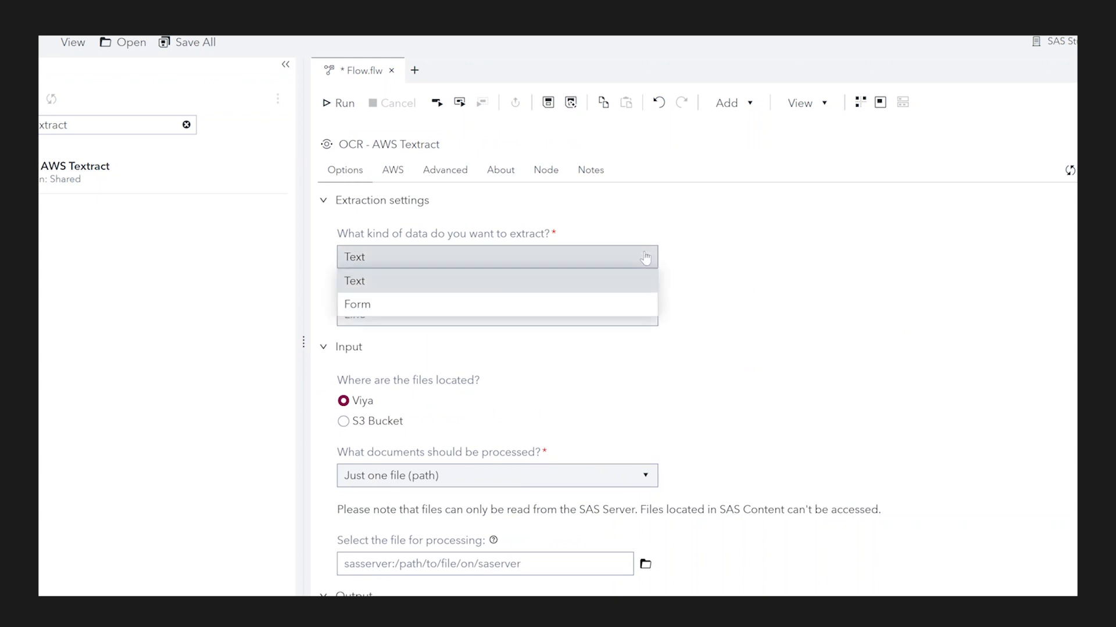
click(645, 257)
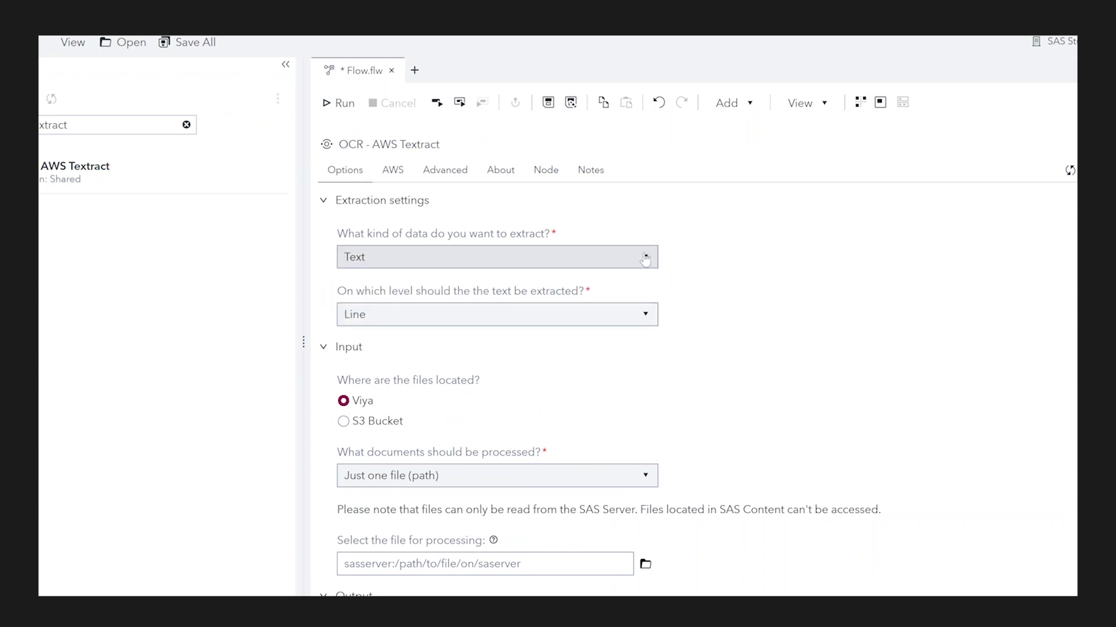
click(645, 315)
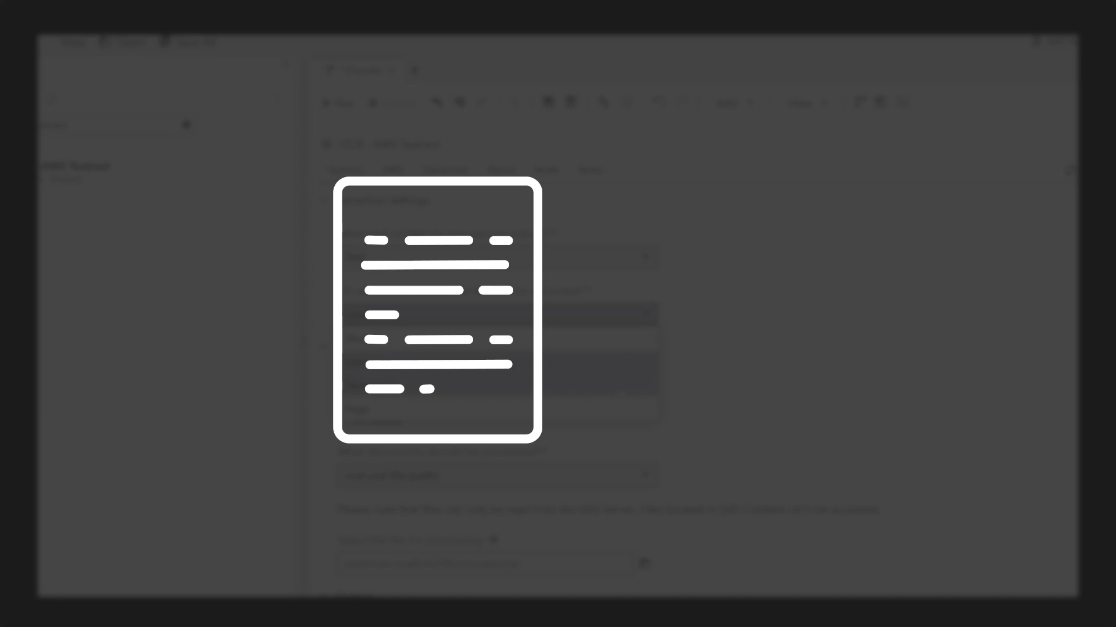
click(623, 389)
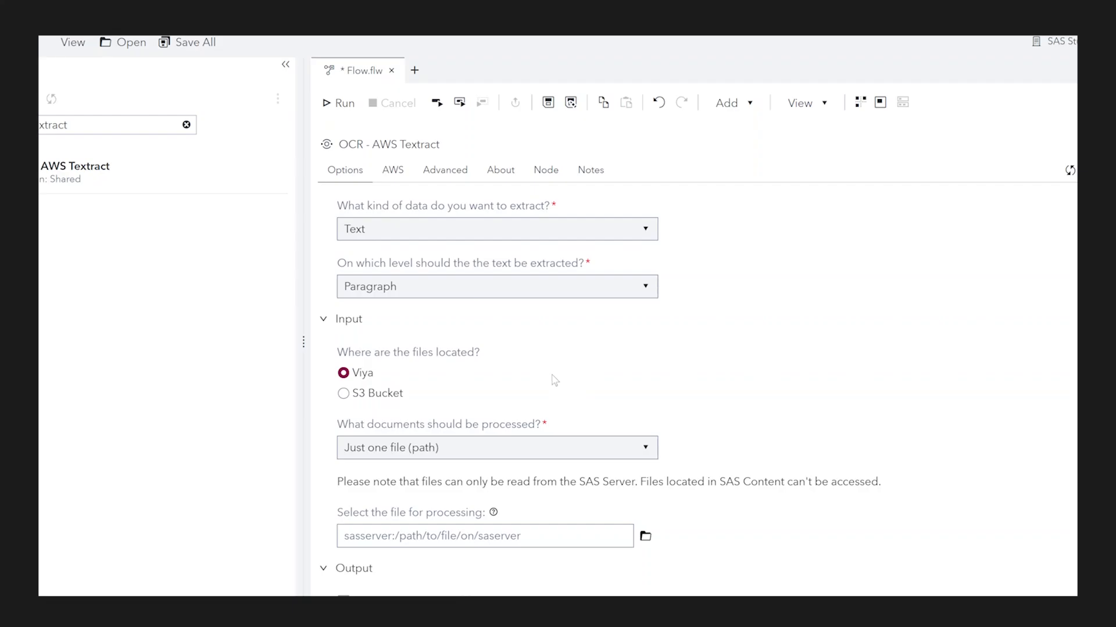
Step: Set the input location to S3 Bucket and the documents to process to A list of files (table)
click(643, 452)
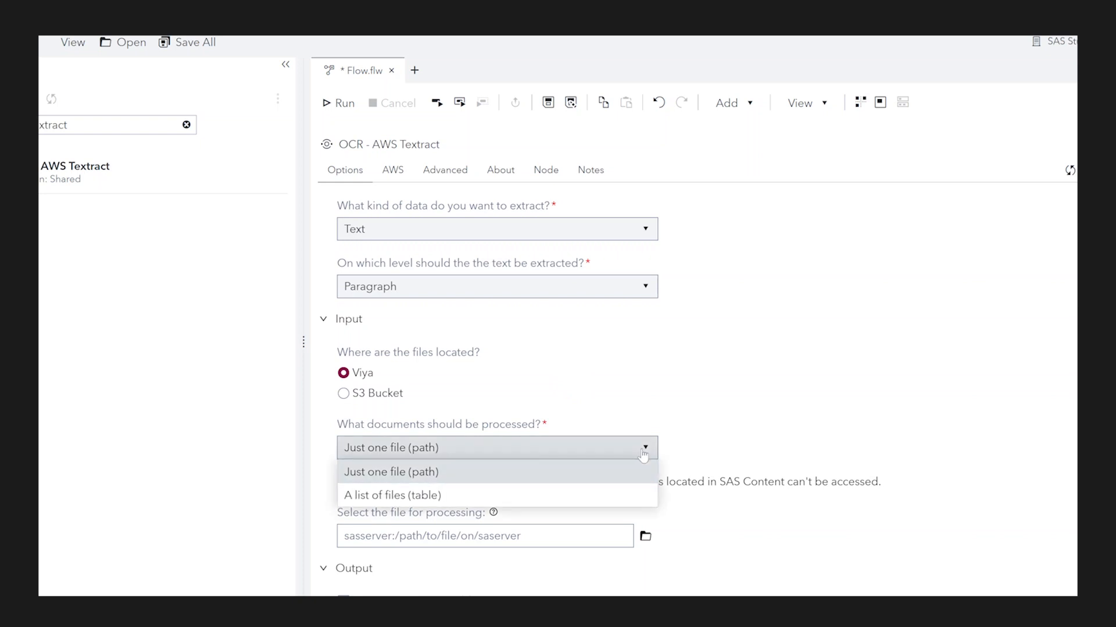
click(638, 494)
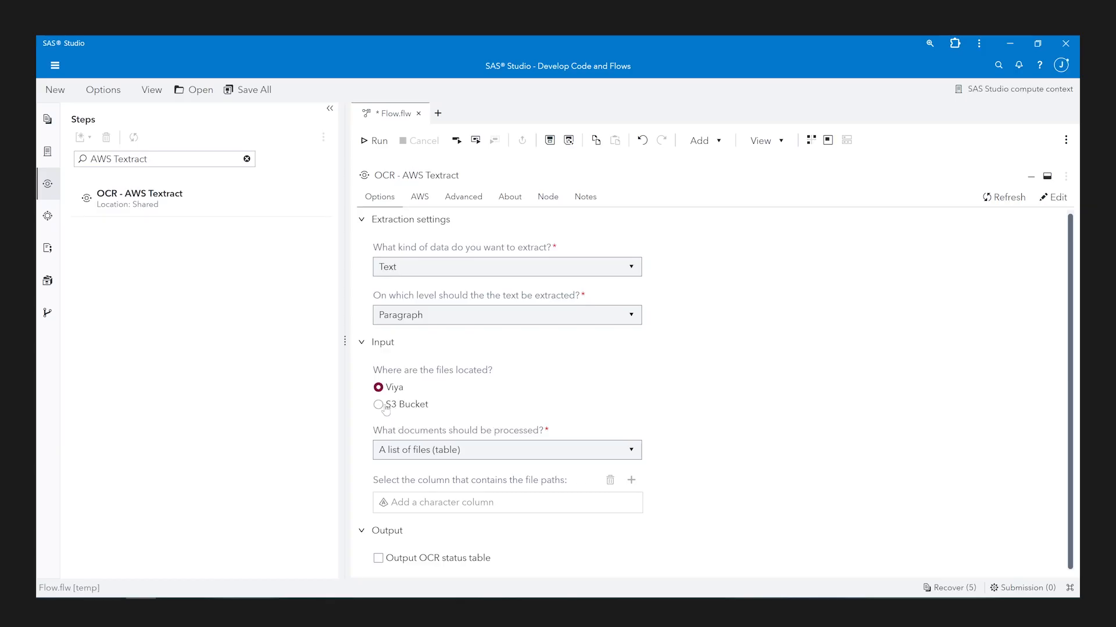
click(383, 407)
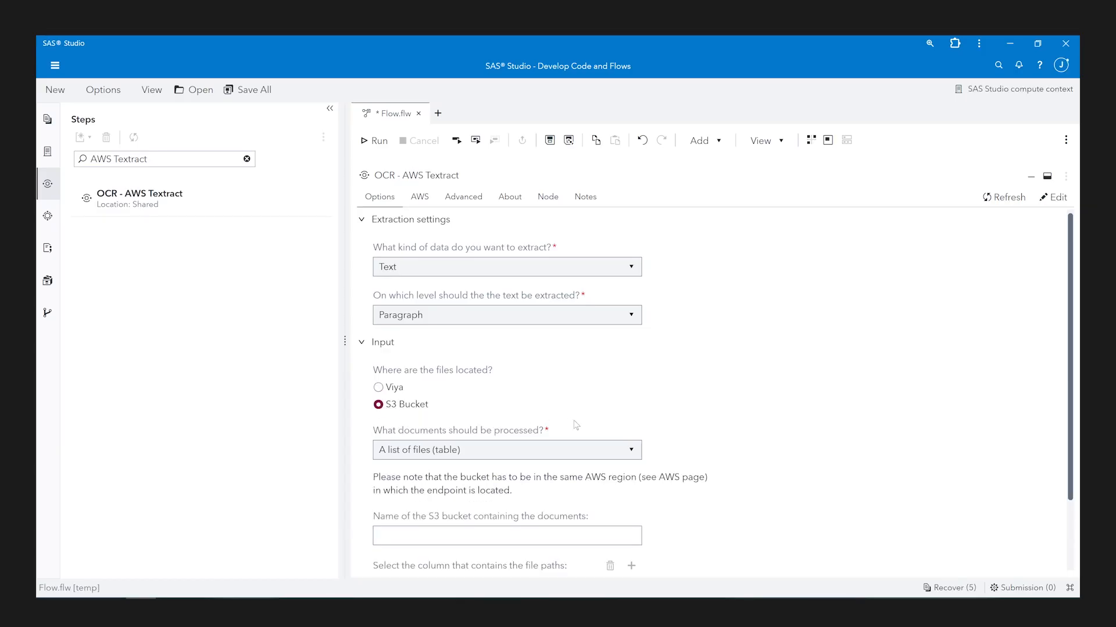
click(631, 451)
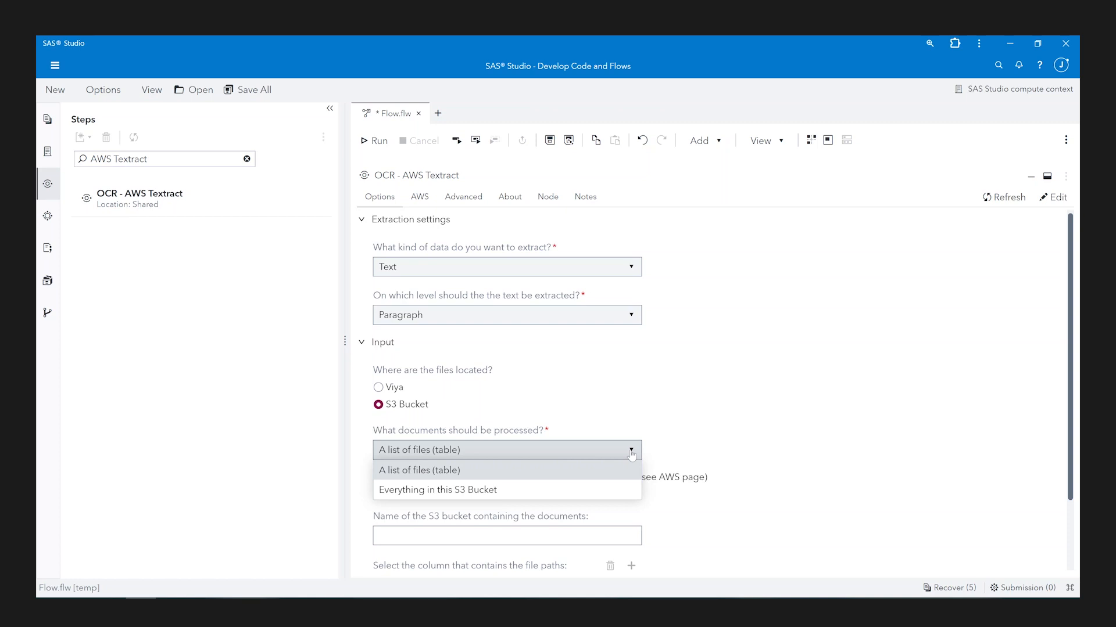
click(632, 462)
scroll(581, 488, down, 1)
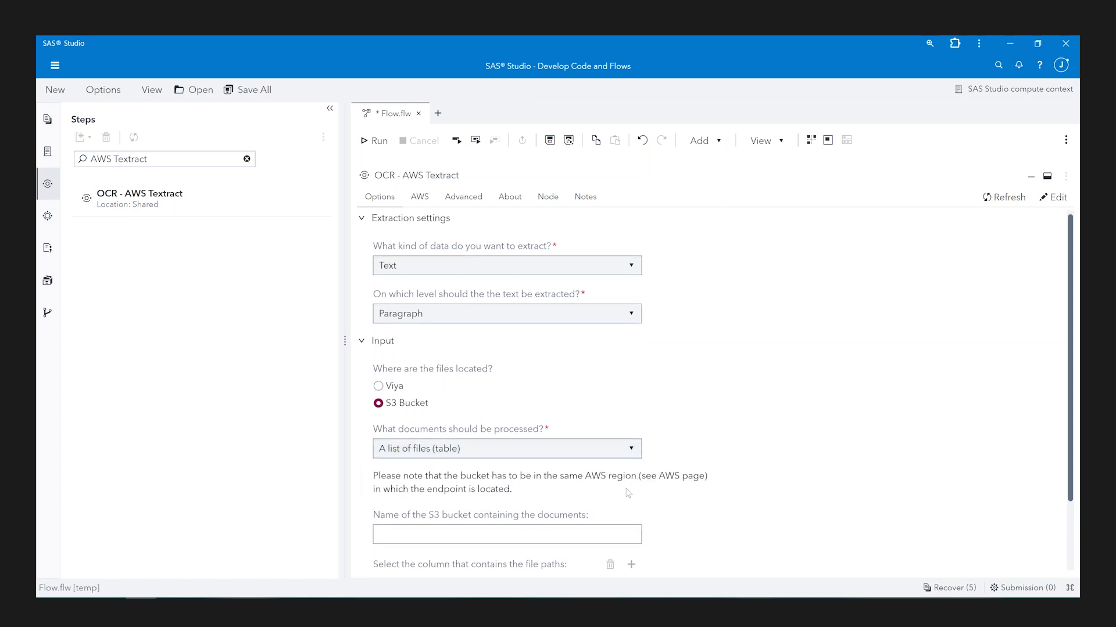
Step: Leave the S3 bucket name empty and enable the OCR status table output
click(543, 475)
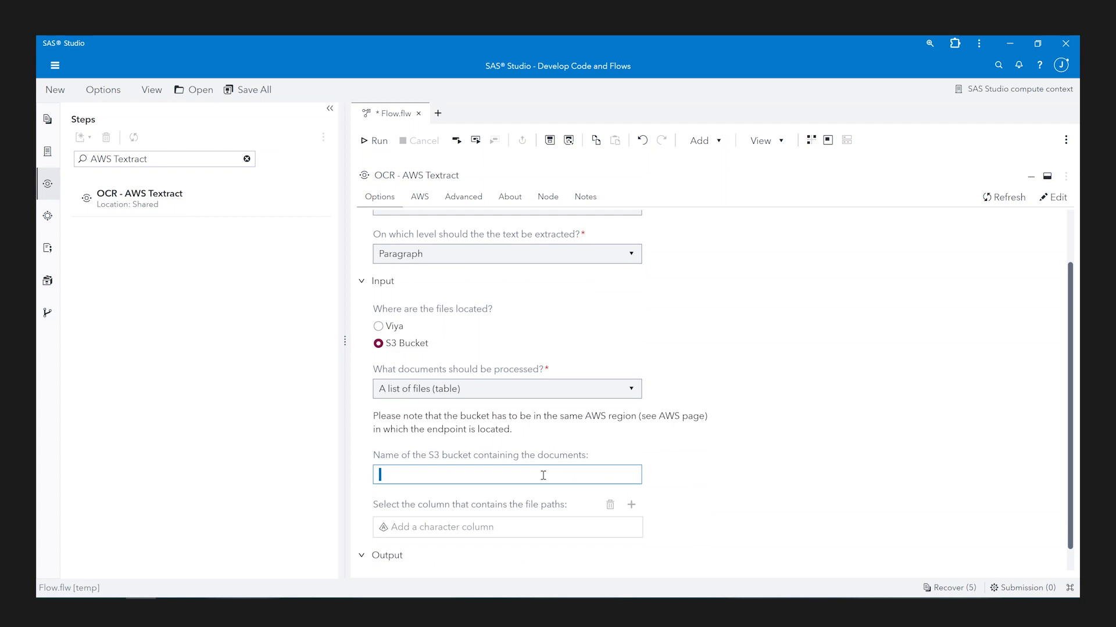
click(682, 476)
scroll(682, 476, down, 1)
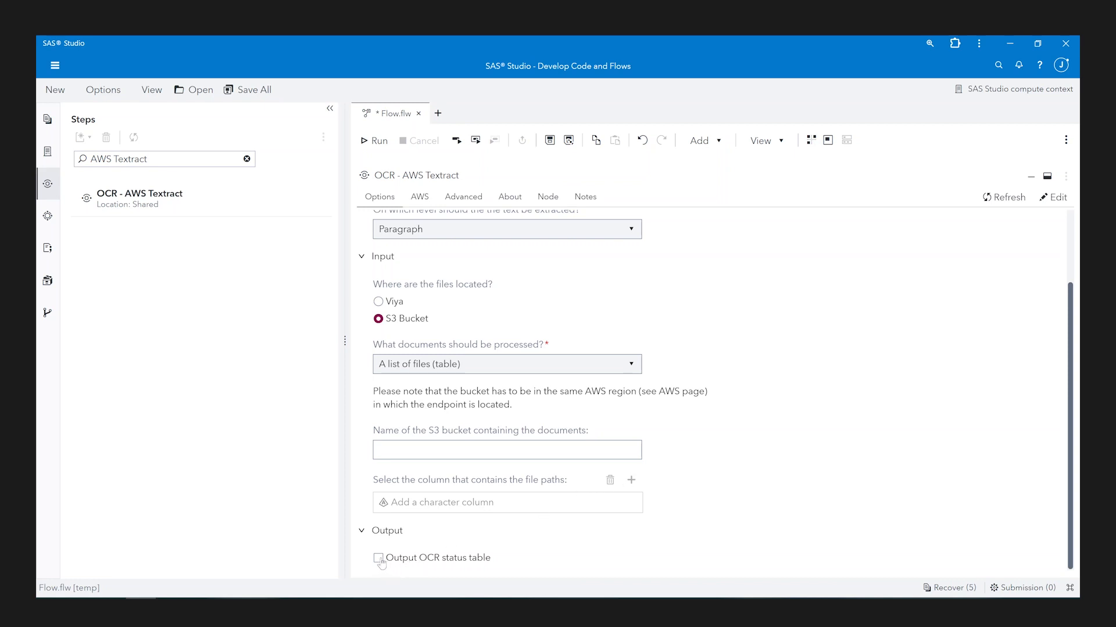
click(379, 559)
scroll(526, 563, down, 1)
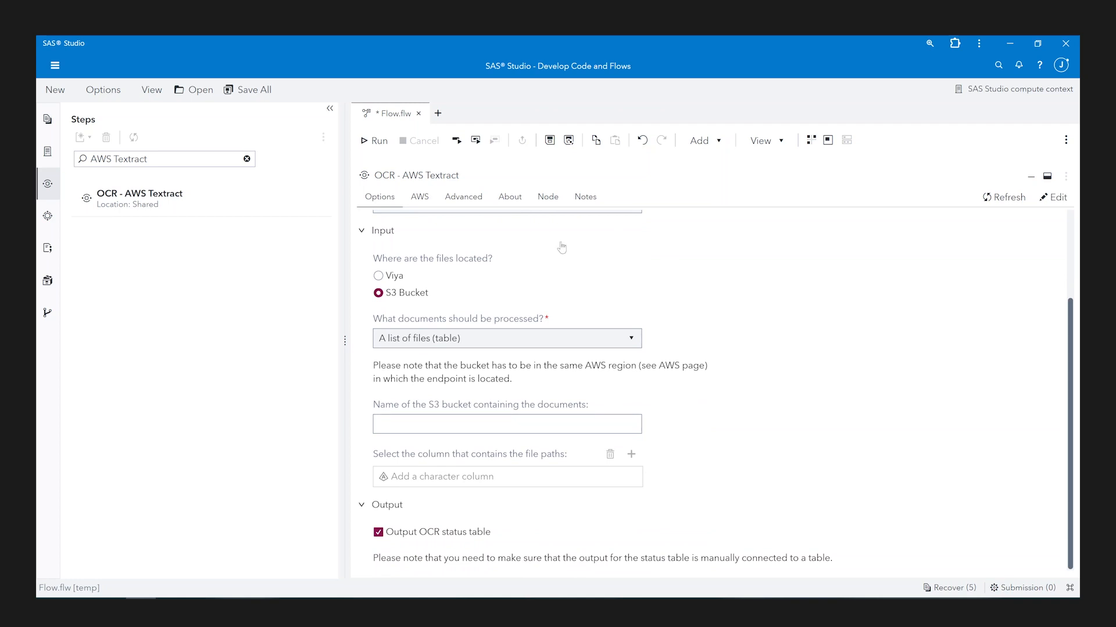
Step: Select Europe (Frankfurt) as the AWS region in the step's AWS settings
click(416, 198)
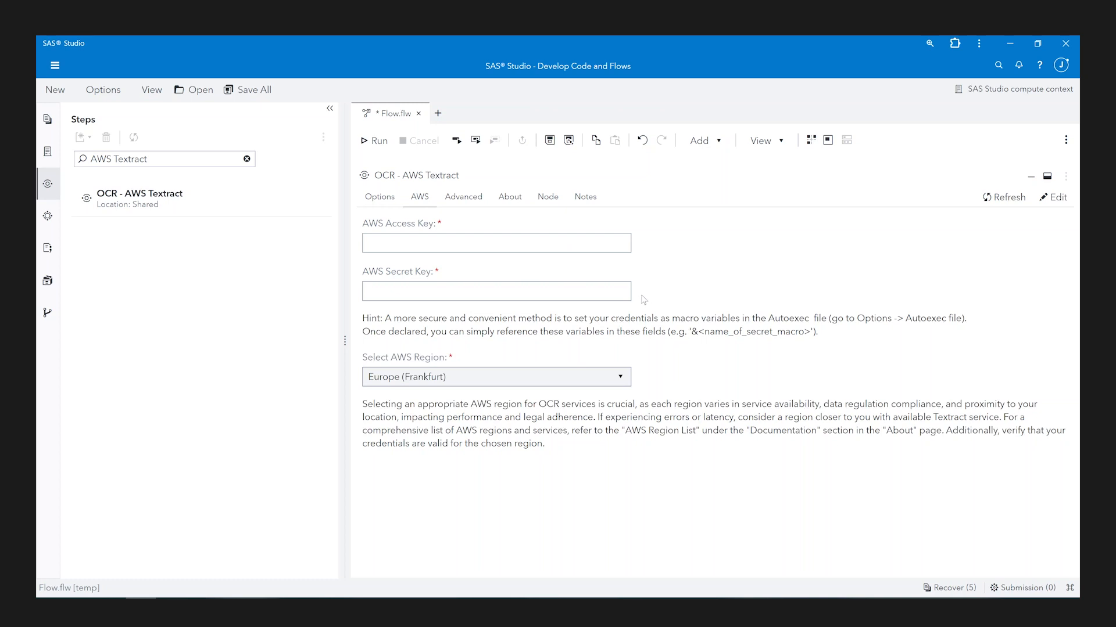
click(620, 377)
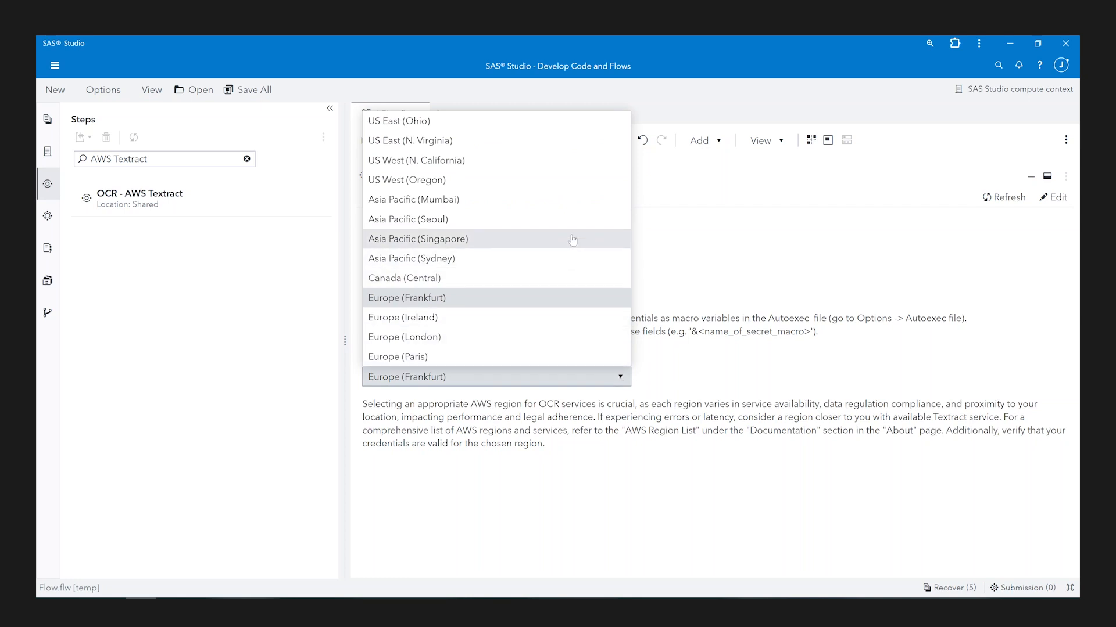
click(578, 301)
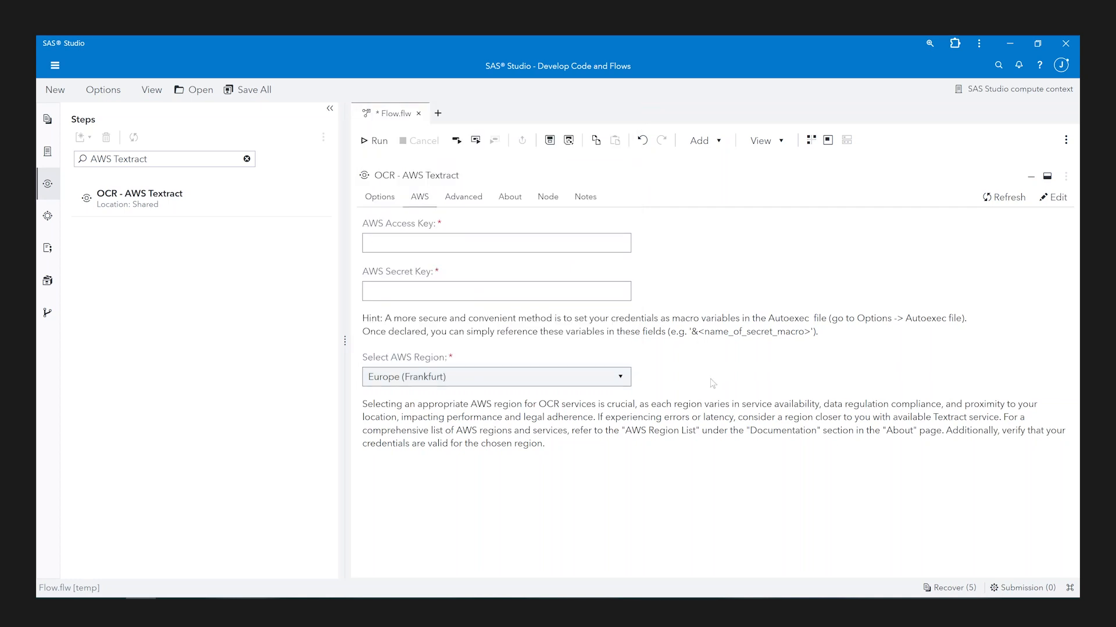
Step: Examine the Connection and OCR sections of the step's advanced settings
click(459, 201)
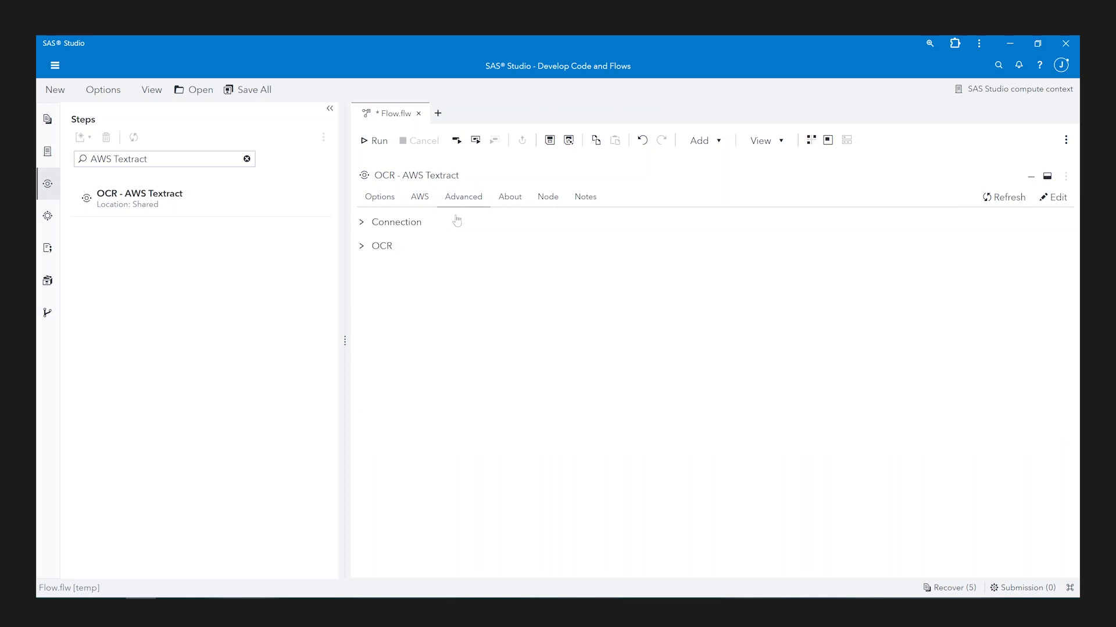
click(362, 226)
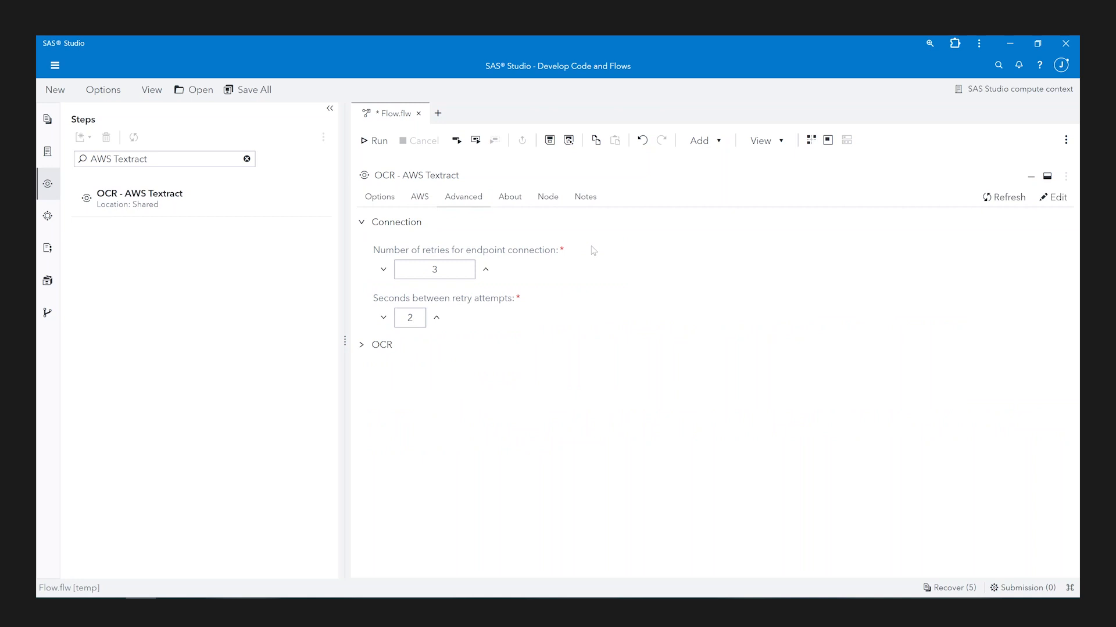
click(361, 345)
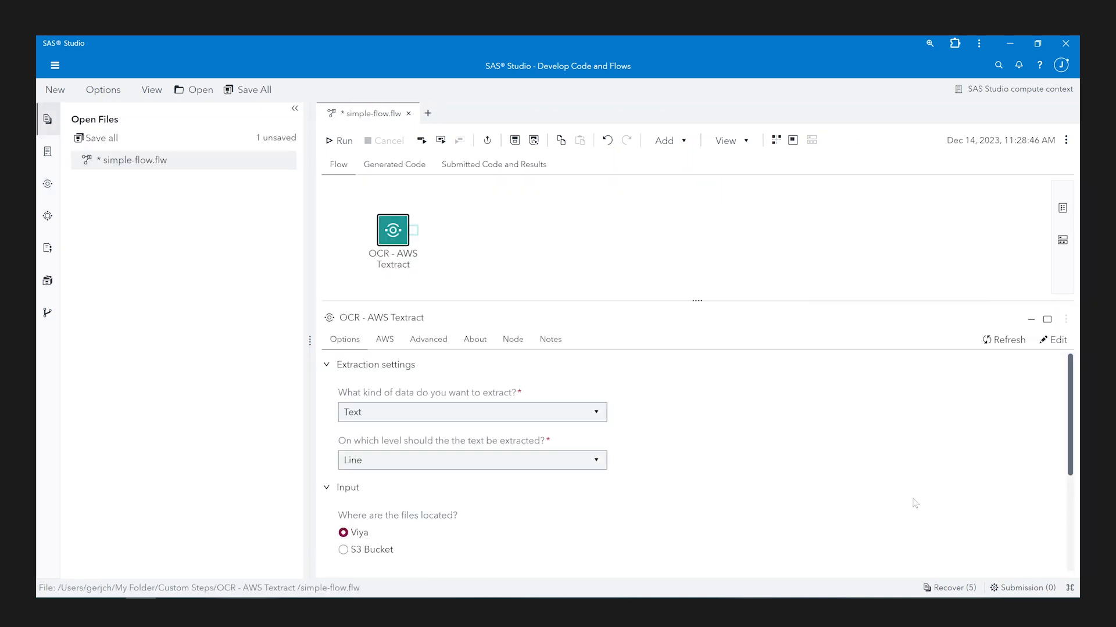
Step: In simple-flow.flw, choose a file from the data/_ocr-documents server folder as the OCR step's file for processing
scroll(628, 455, down, 3)
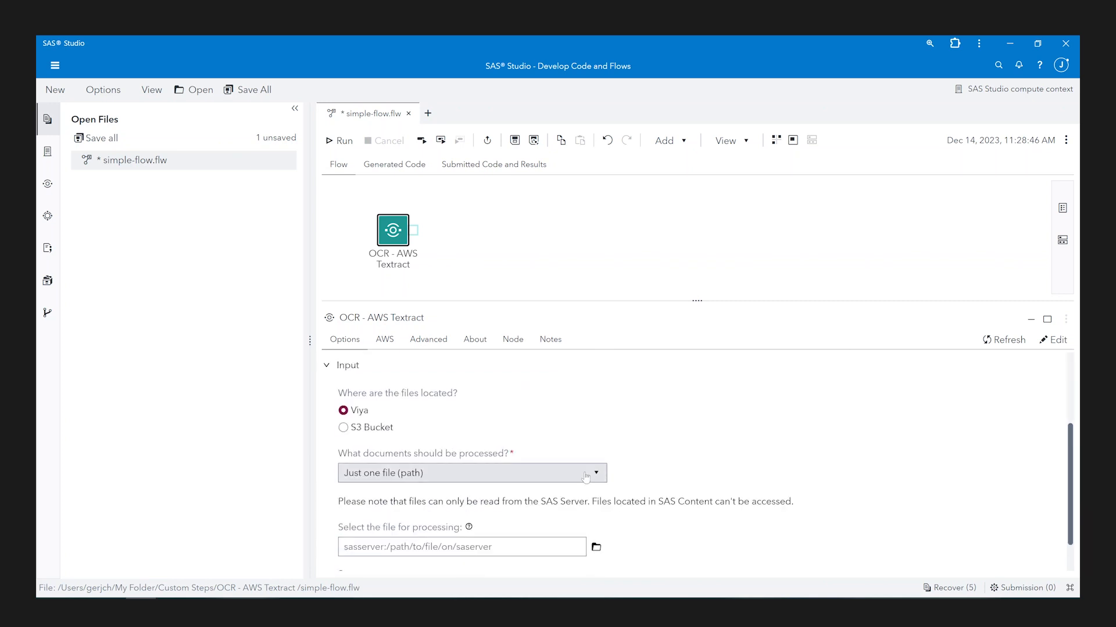
click(596, 548)
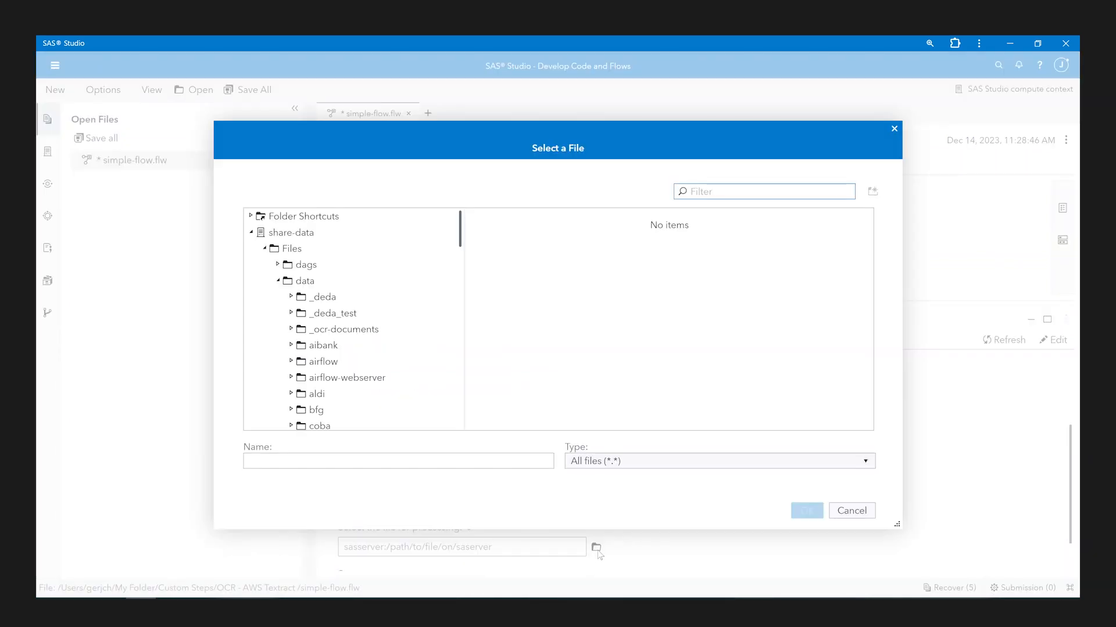
click(346, 330)
click(533, 242)
click(807, 511)
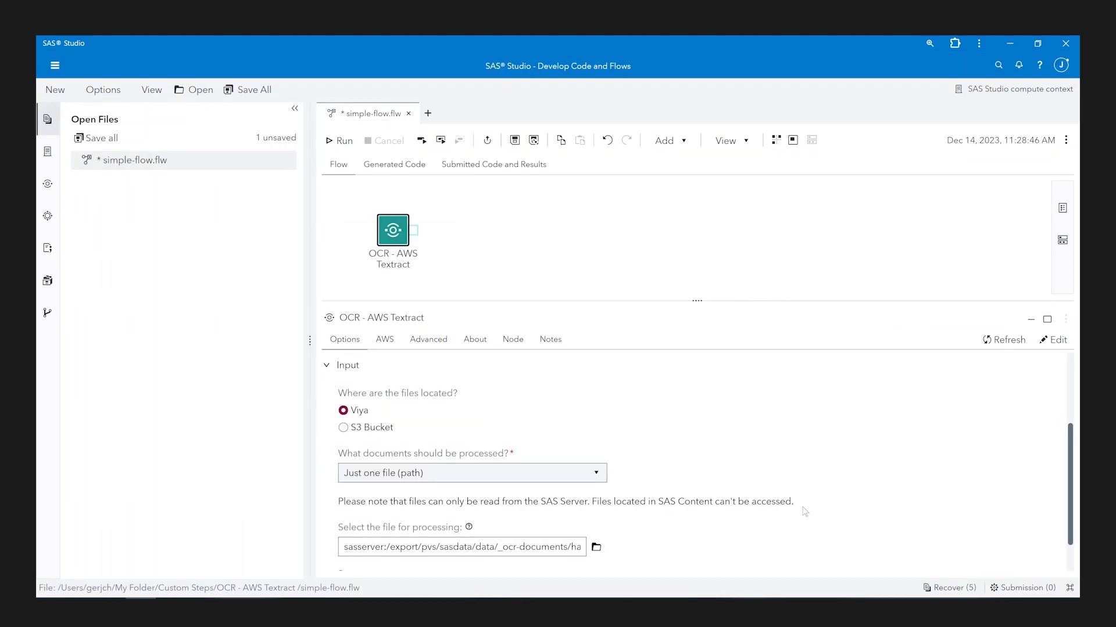
Step: Run the entire flow and preview the OCR step's output data across all its columns
click(342, 142)
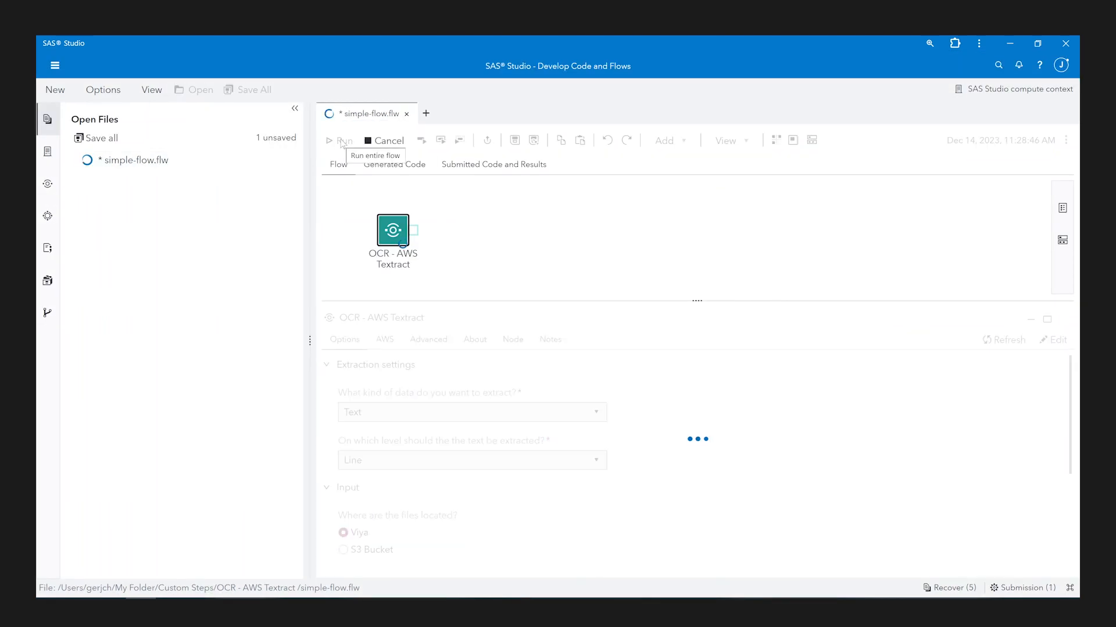
click(413, 229)
click(1047, 320)
click(497, 197)
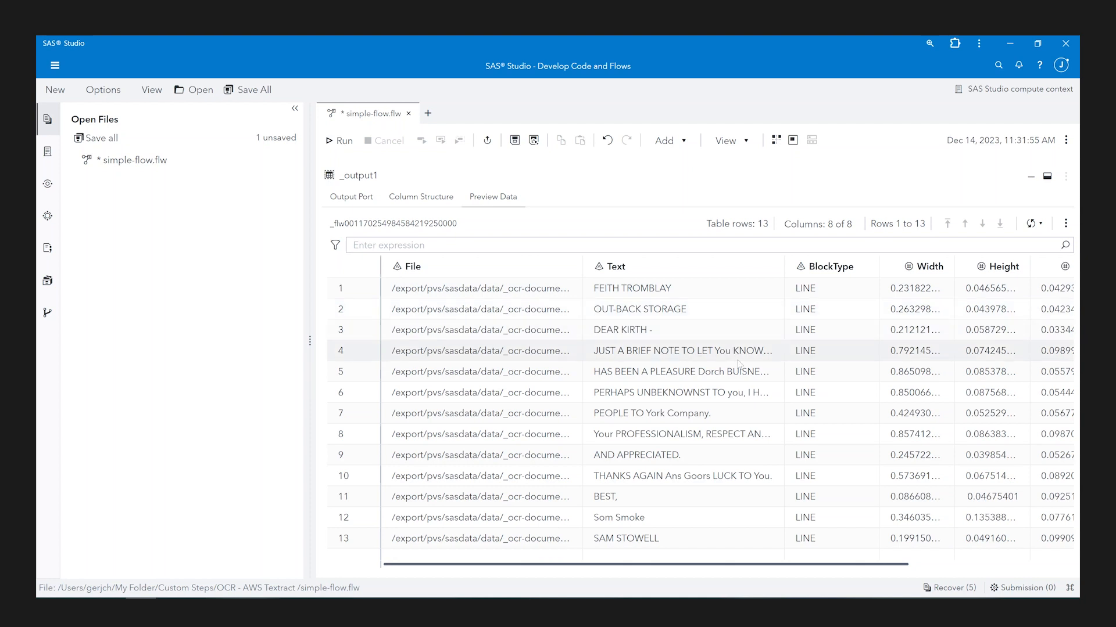
drag(790, 565, 1073, 573)
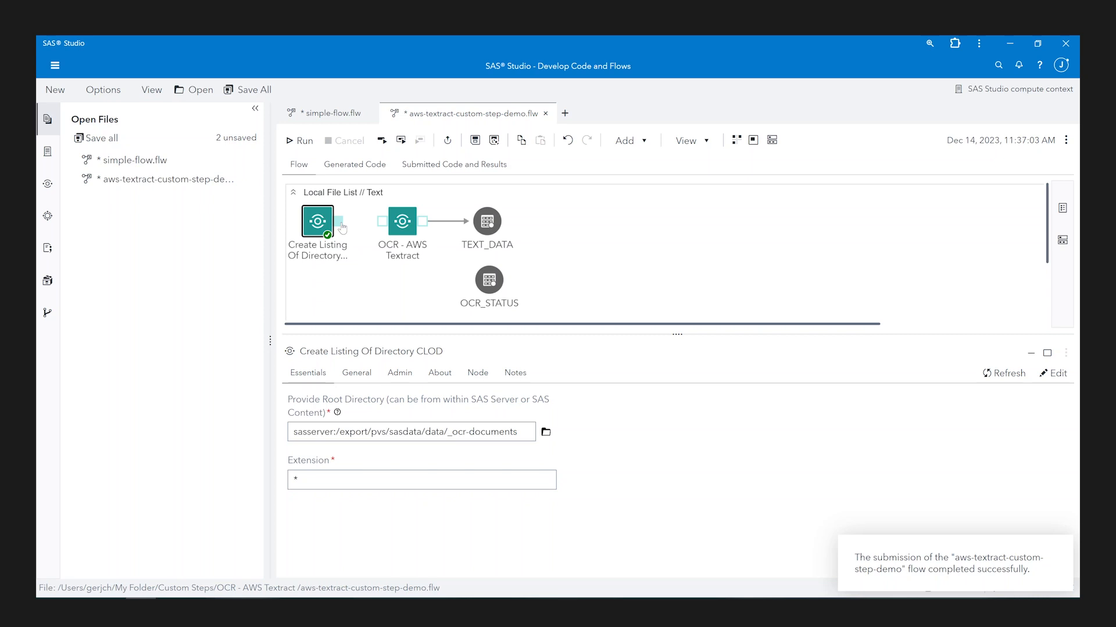
Step: Connect the directory listing node to the OCR - AWS Textract node and use full_file_name as its file path column
drag(342, 227, 381, 221)
click(402, 221)
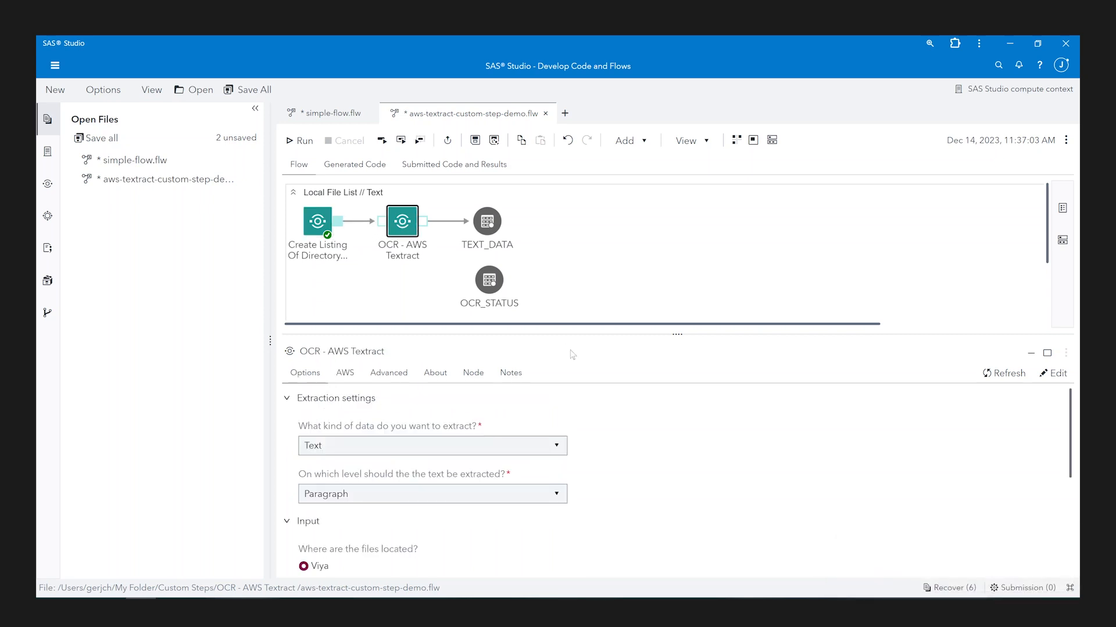
scroll(592, 421, down, 3)
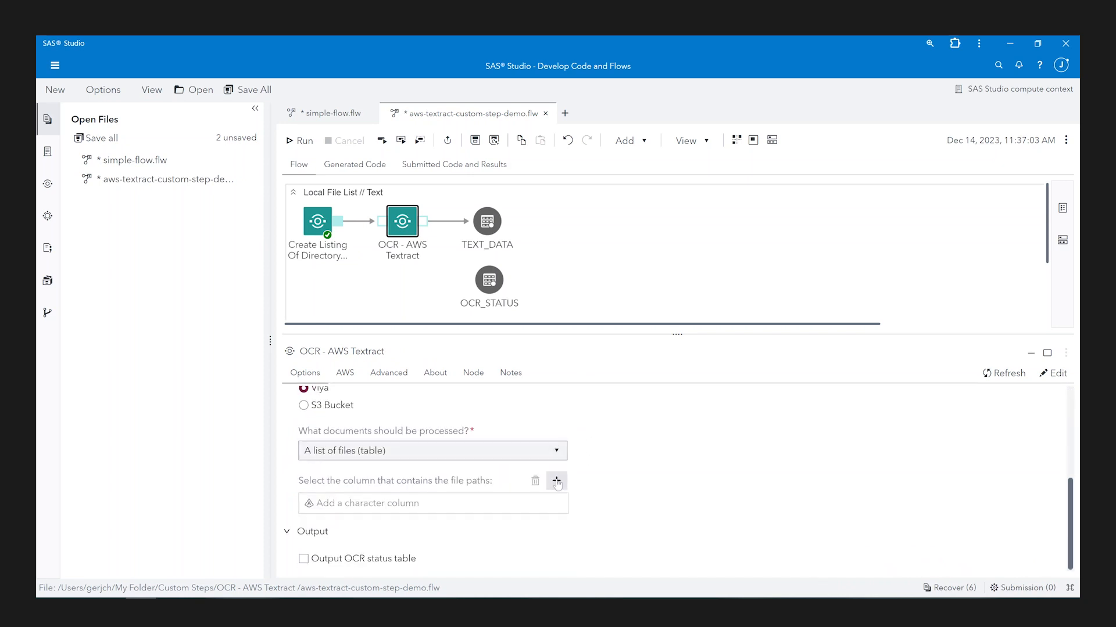
click(556, 481)
click(473, 319)
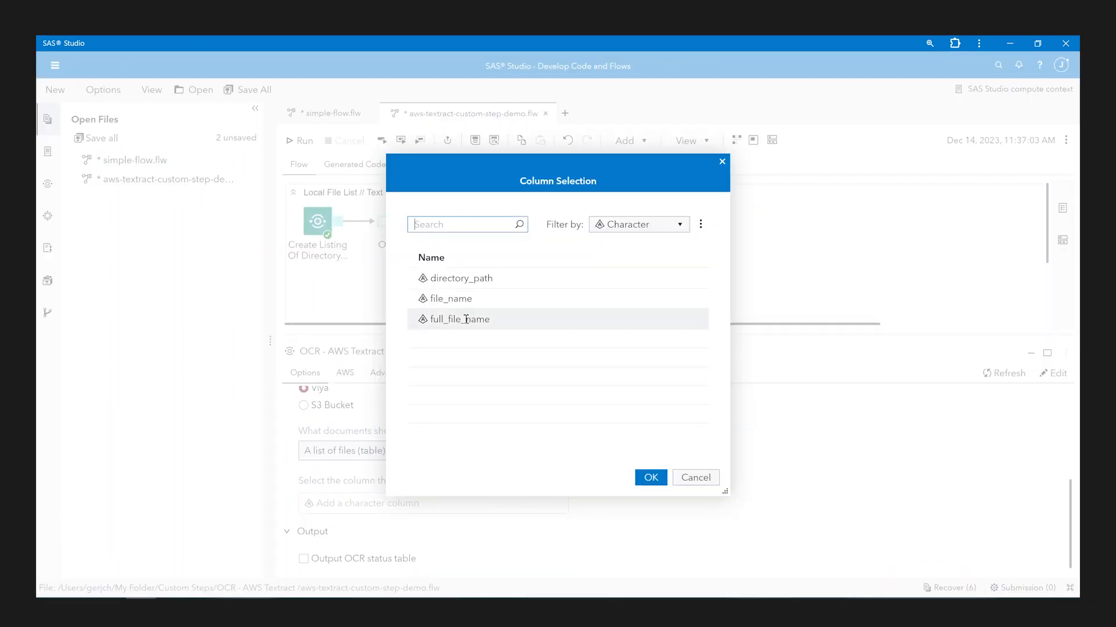
click(650, 480)
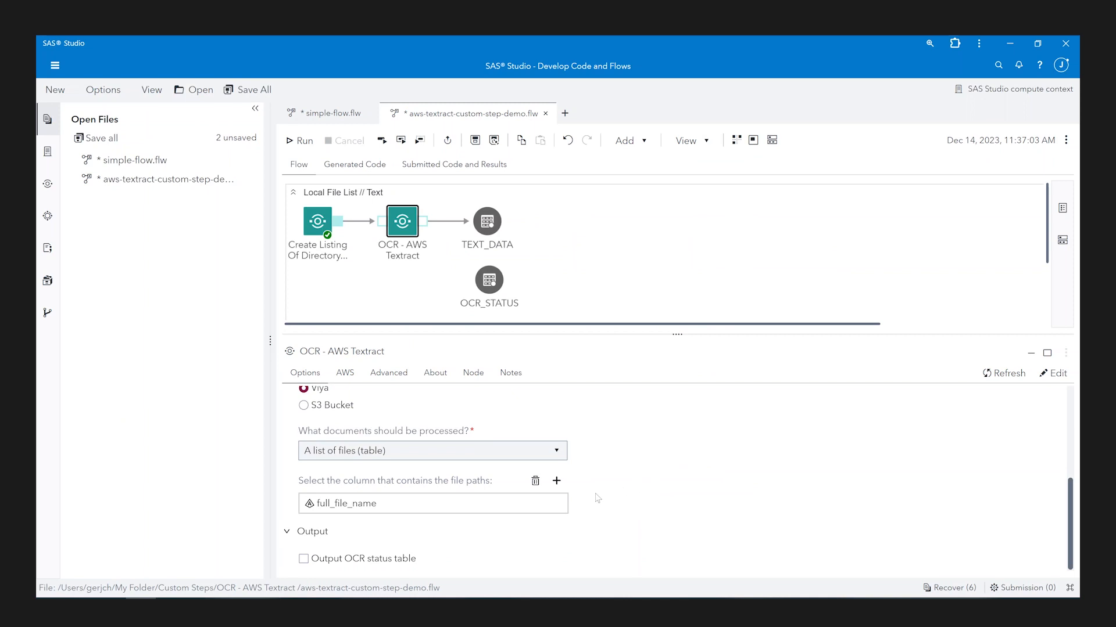
Step: Enable the OCR status table output, add an output port to the OCR node and connect it to OCR_STATUS
click(303, 560)
right_click(405, 224)
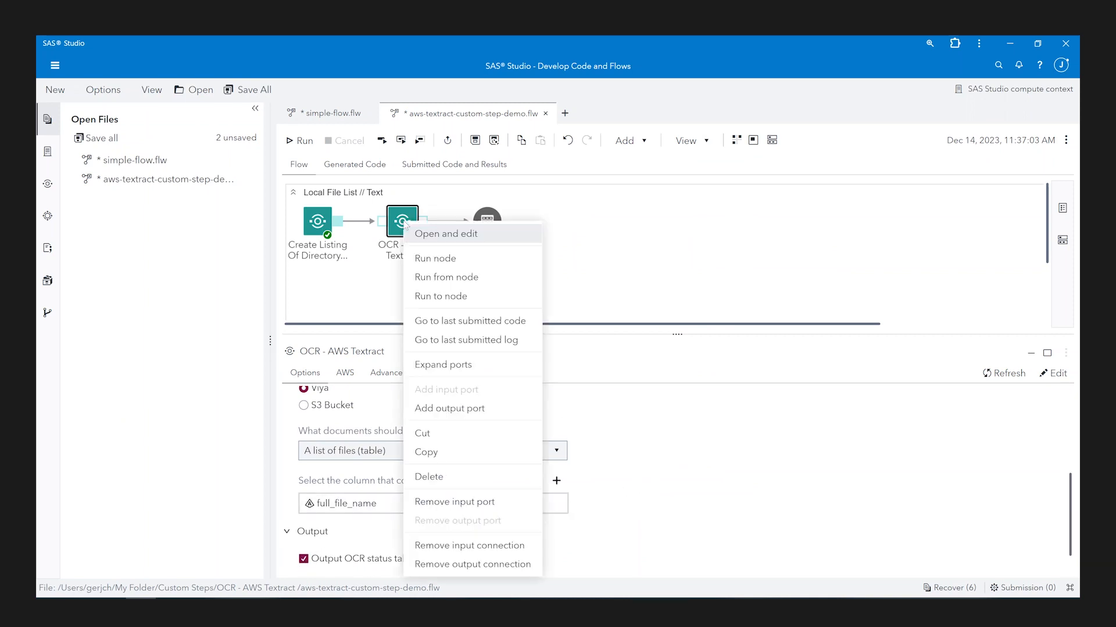
click(466, 408)
drag(424, 231, 497, 284)
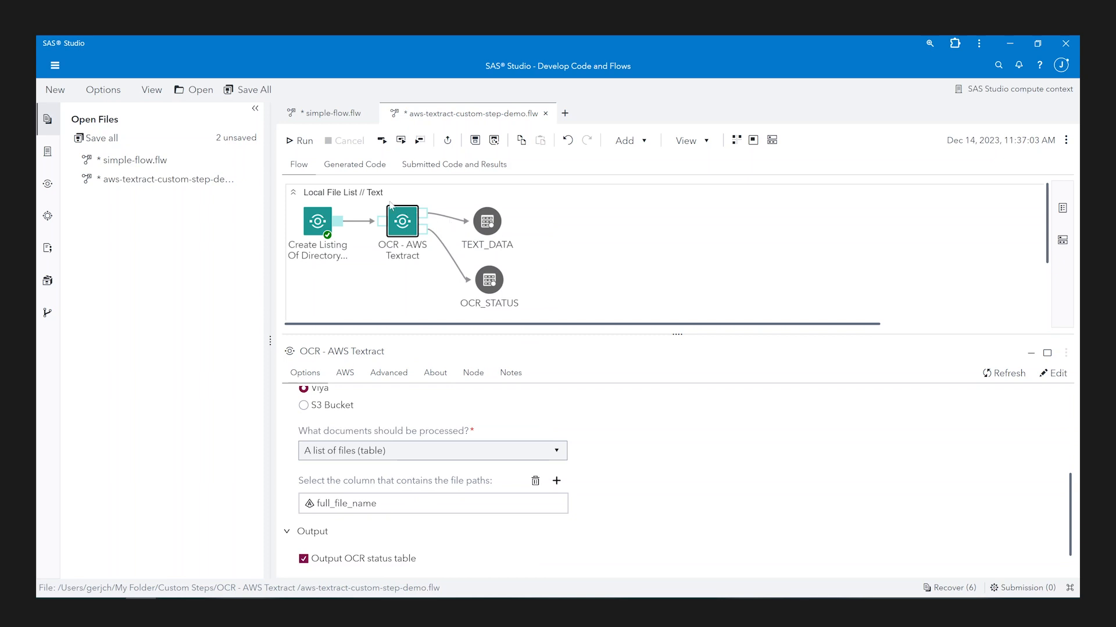
Step: Run the Local File List // Text swimlane and preview the OCR_STATUS table in a maximized view with its second column widened
right_click(370, 197)
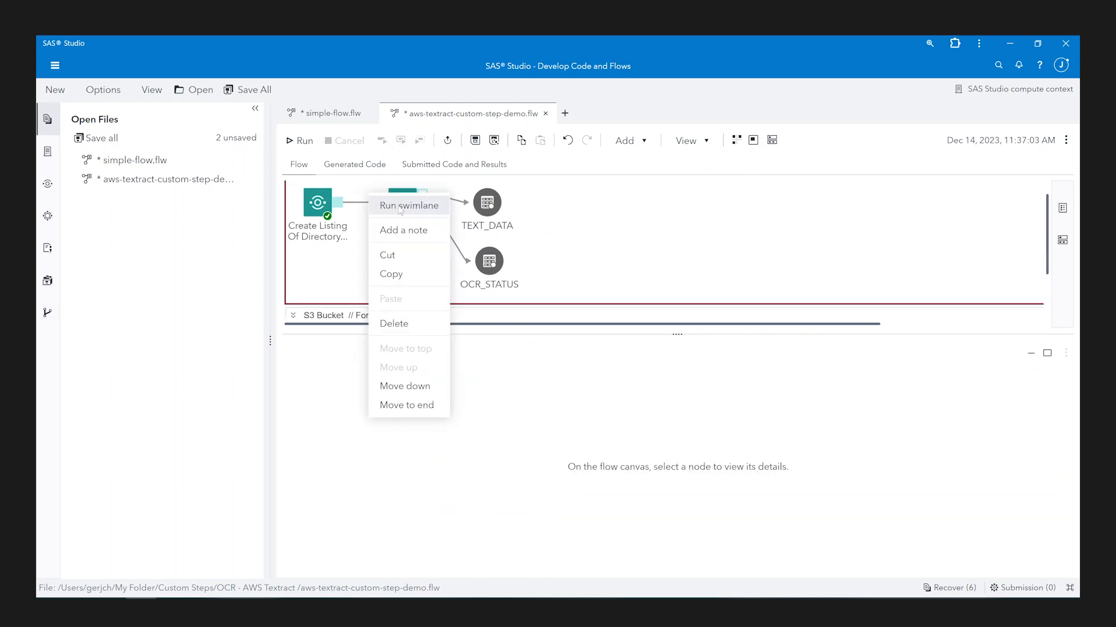
click(396, 207)
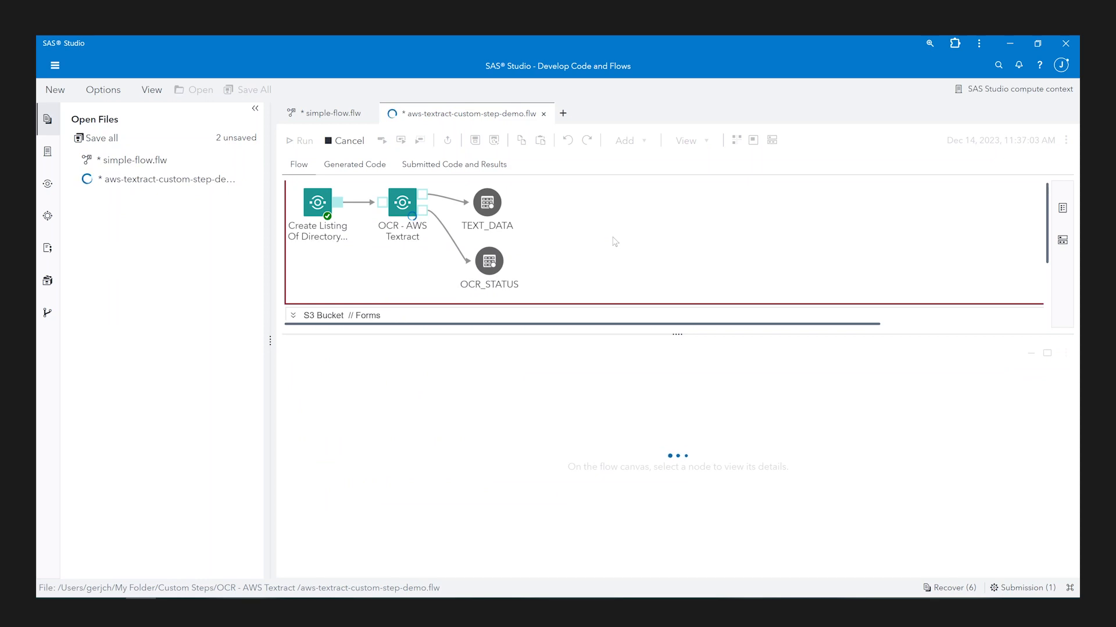
click(490, 263)
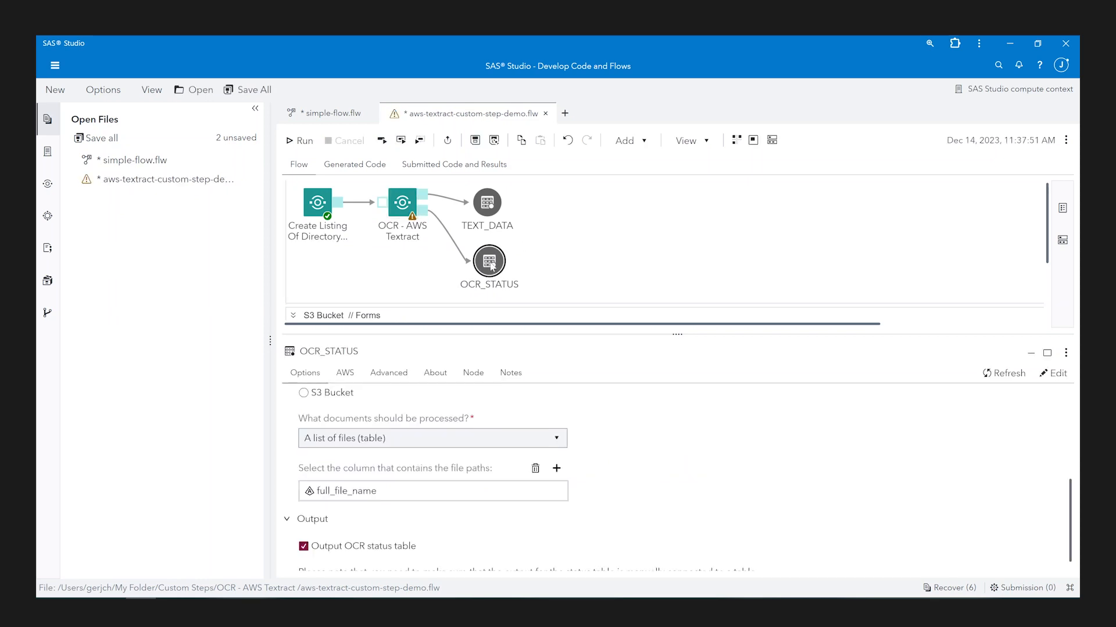
click(1046, 353)
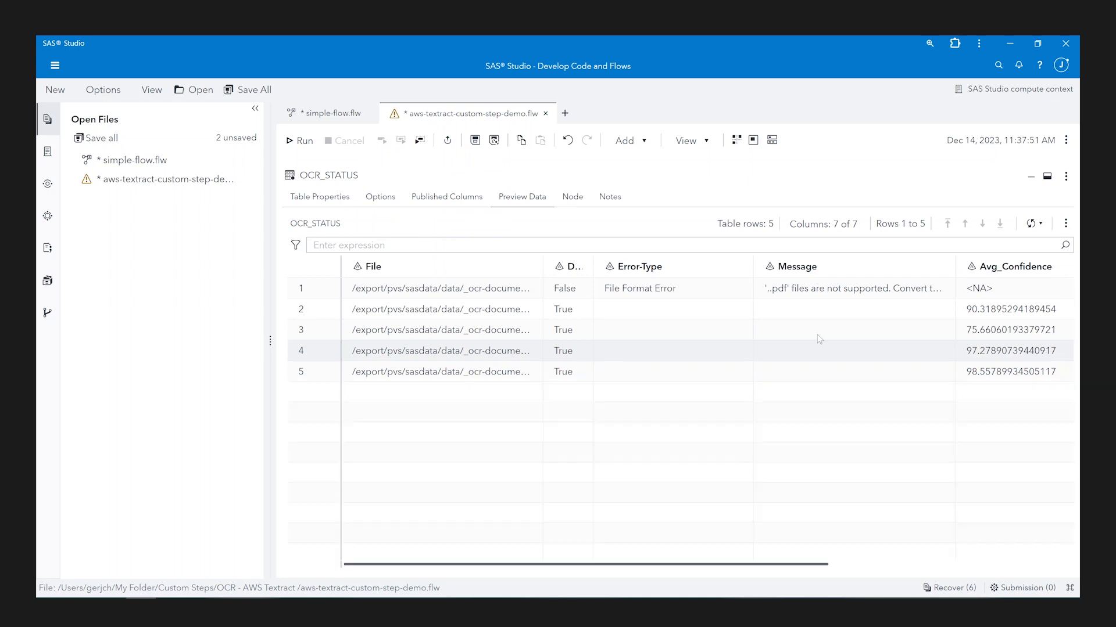
drag(556, 267, 650, 268)
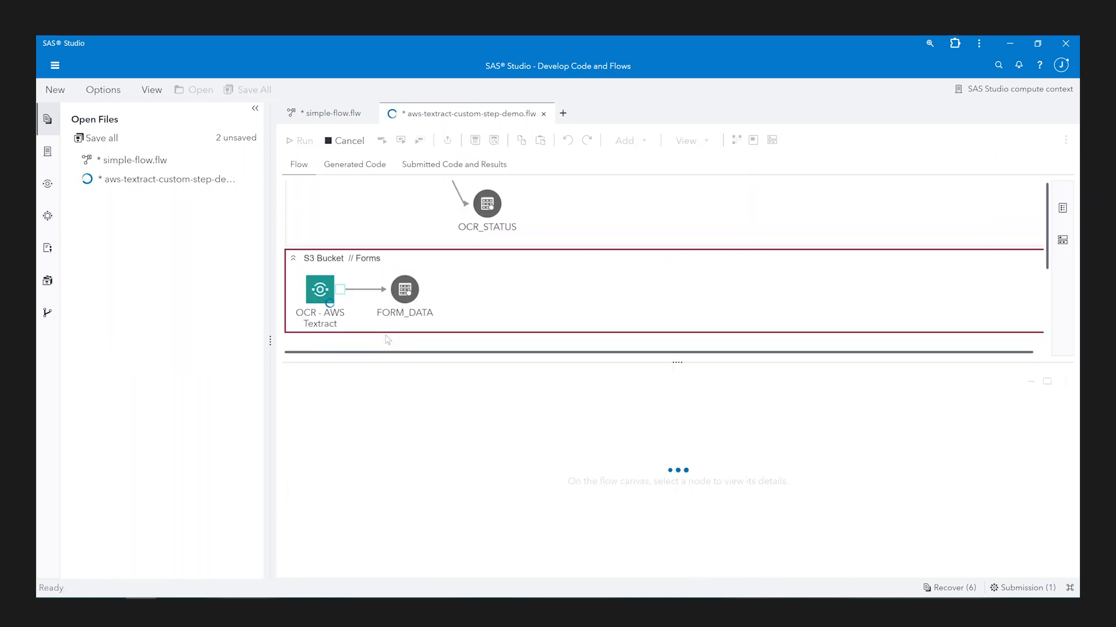
Step: Preview the FORM_DATA table from the S3 Bucket // Forms swimlane in a maximized view and examine its key-value pairs
click(405, 289)
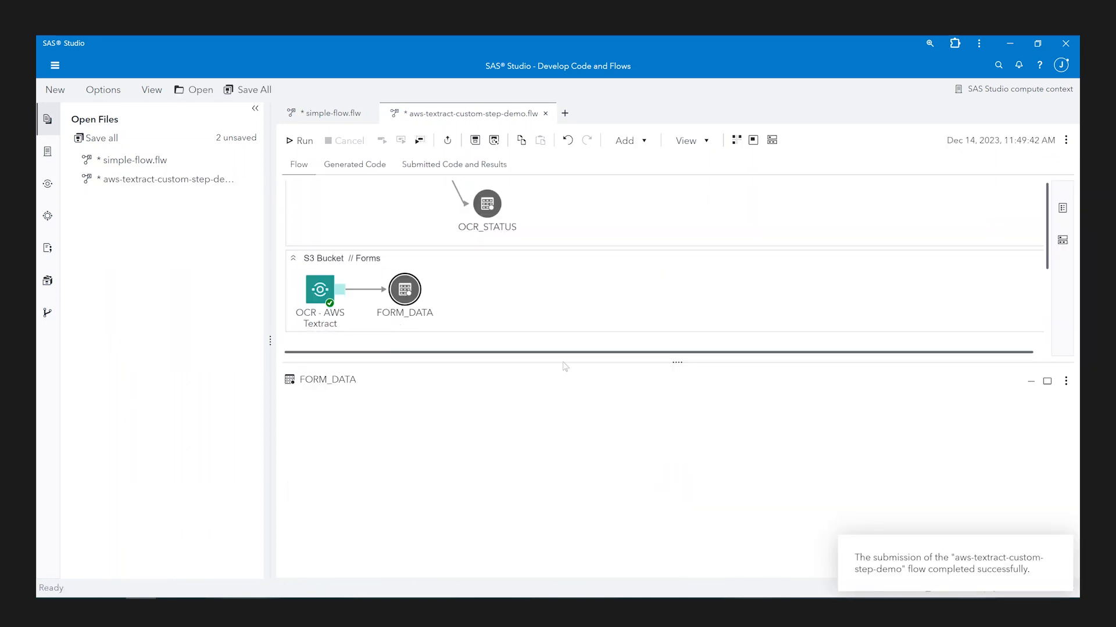
click(1048, 382)
click(530, 198)
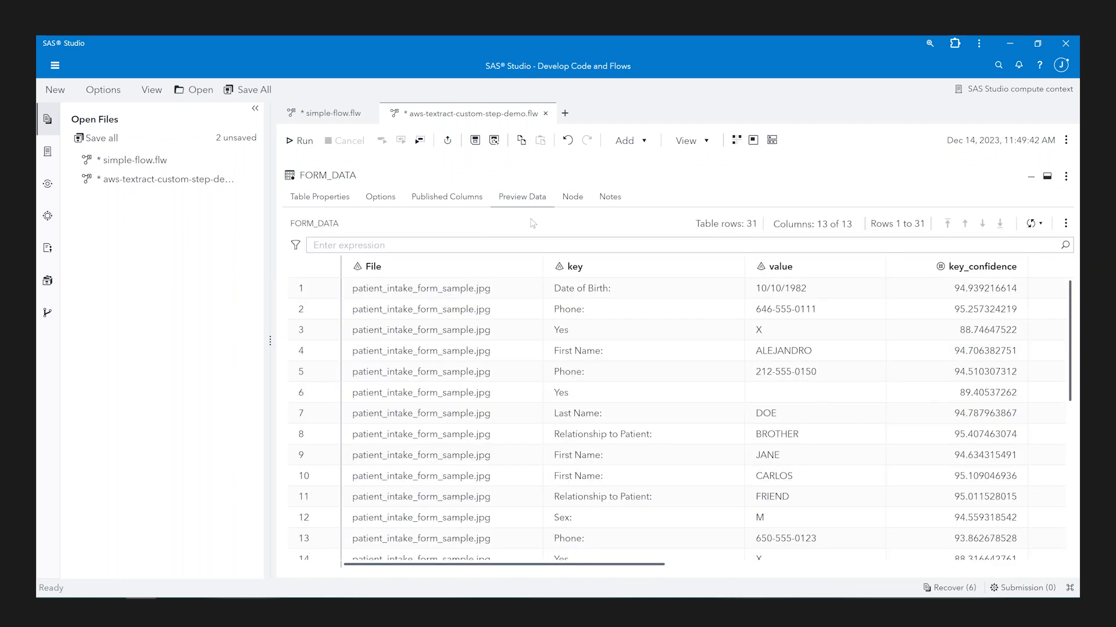
drag(553, 289, 613, 294)
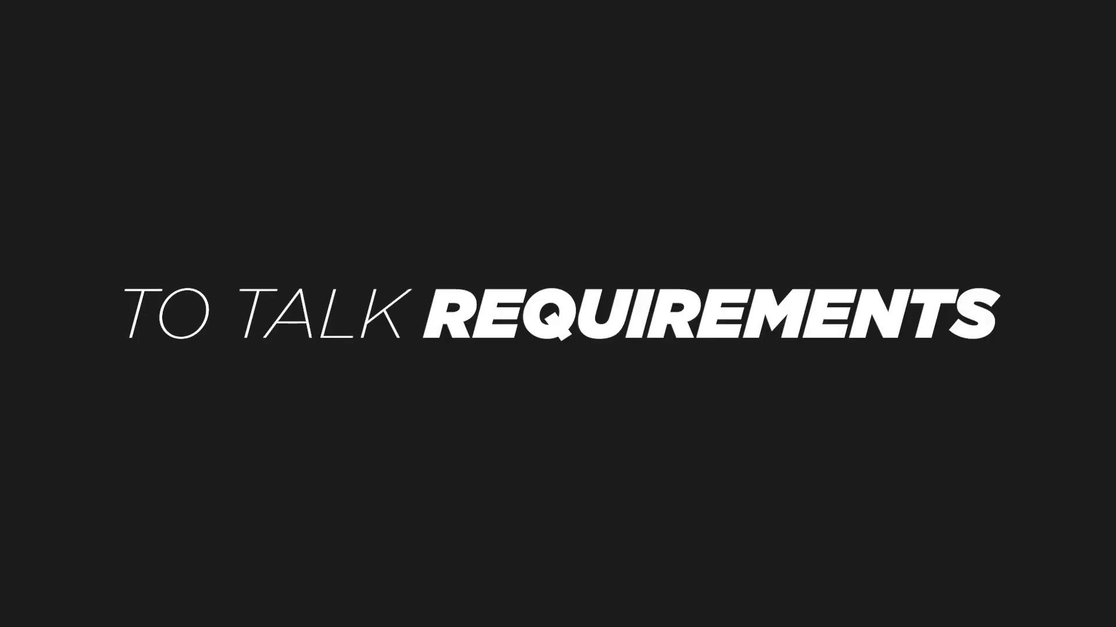